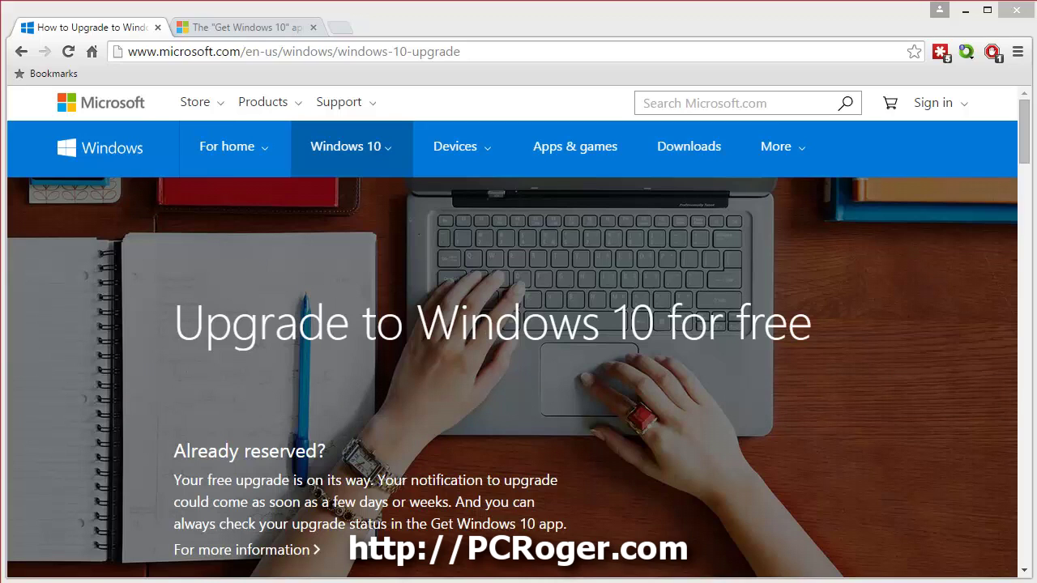
- Switch from Chrome's 'Upgrade to Windows 10 for free' page to the Windows 7 VM desktop
key(alt+Tab)
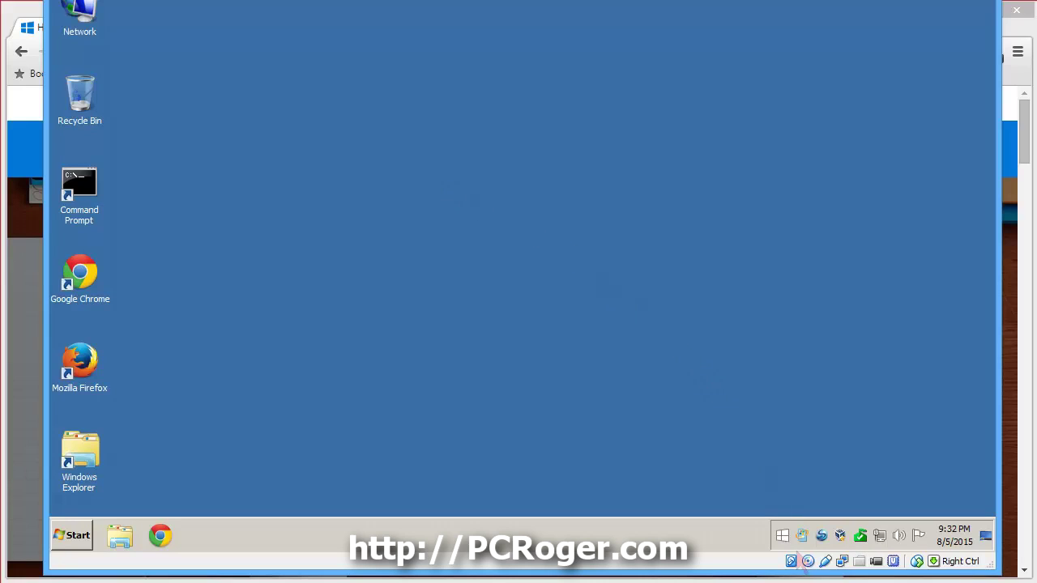
- Check the Get Windows 10 app's reservation status ('Your free upgrade is on the way'), then return to Chrome
click(783, 536)
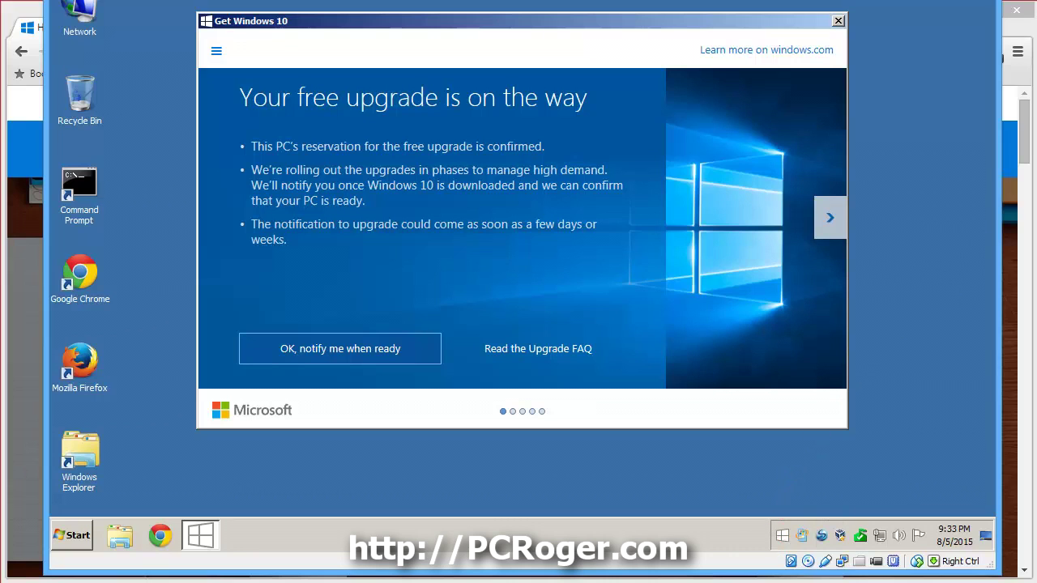
key(alt+Tab)
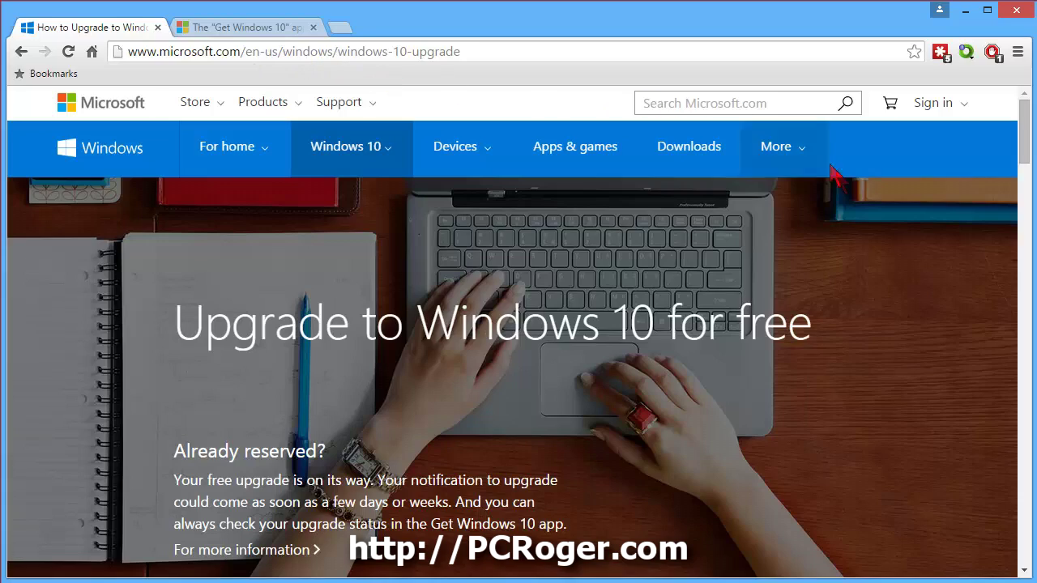
- Read the Reserve steps on the upgrade page, then move to the 'Get Windows 10 app doesn't appear' article tab
drag(1023, 151, 1027, 330)
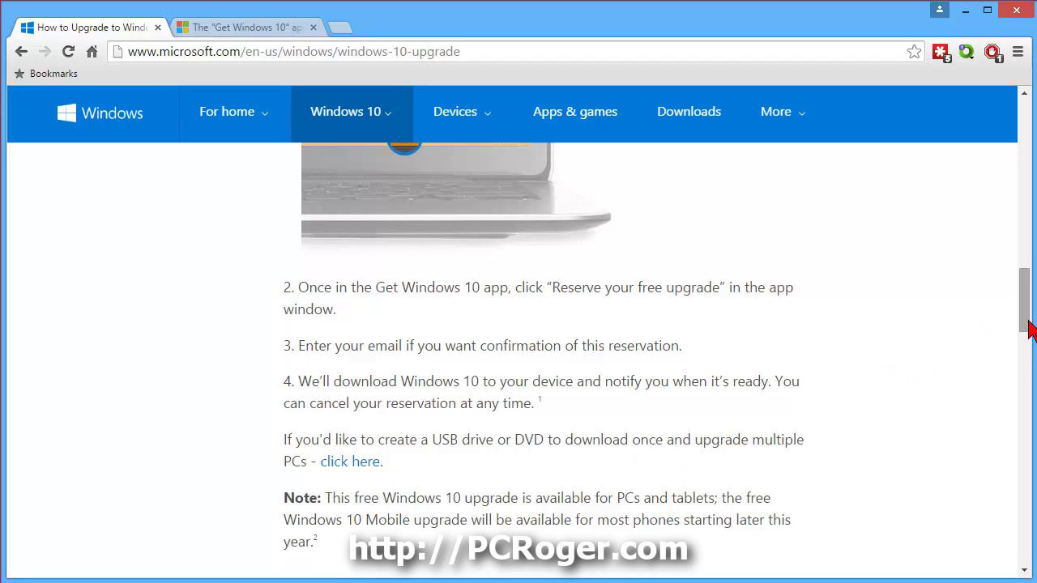
drag(1029, 324, 1027, 287)
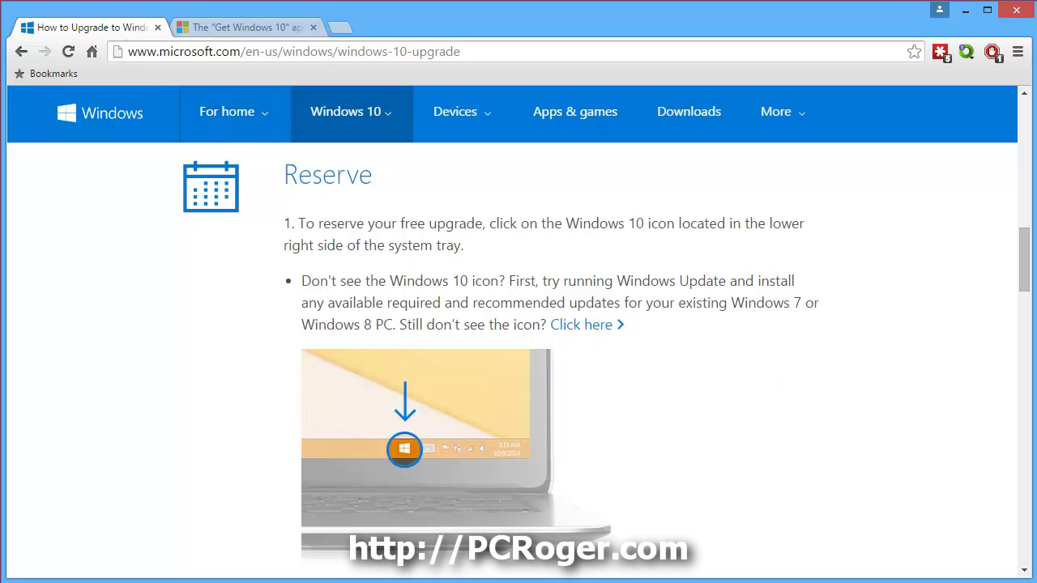
click(213, 27)
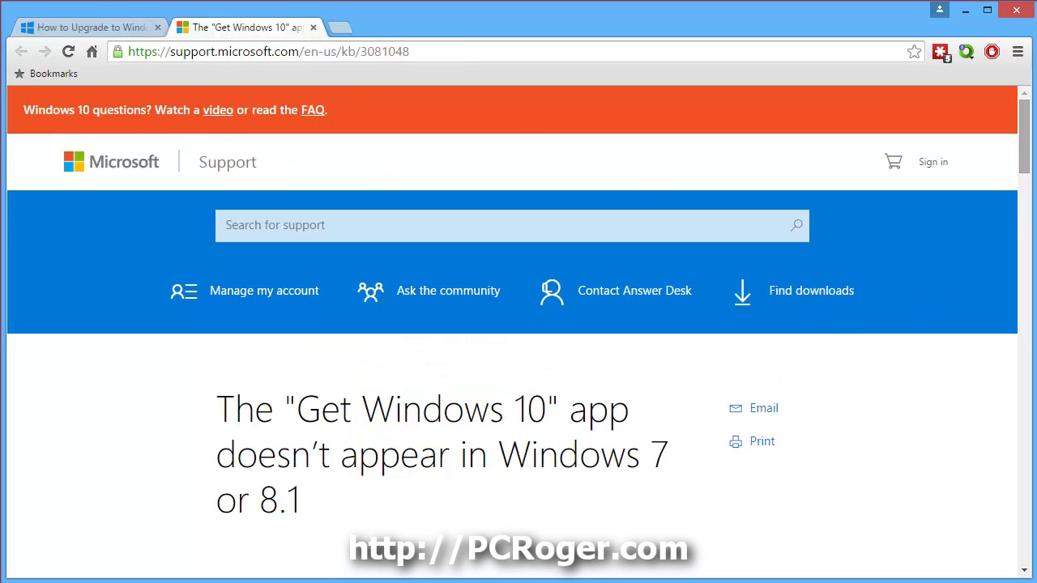
- Scroll the Get Windows 10 support article down to its Cause section
drag(1025, 162, 1027, 255)
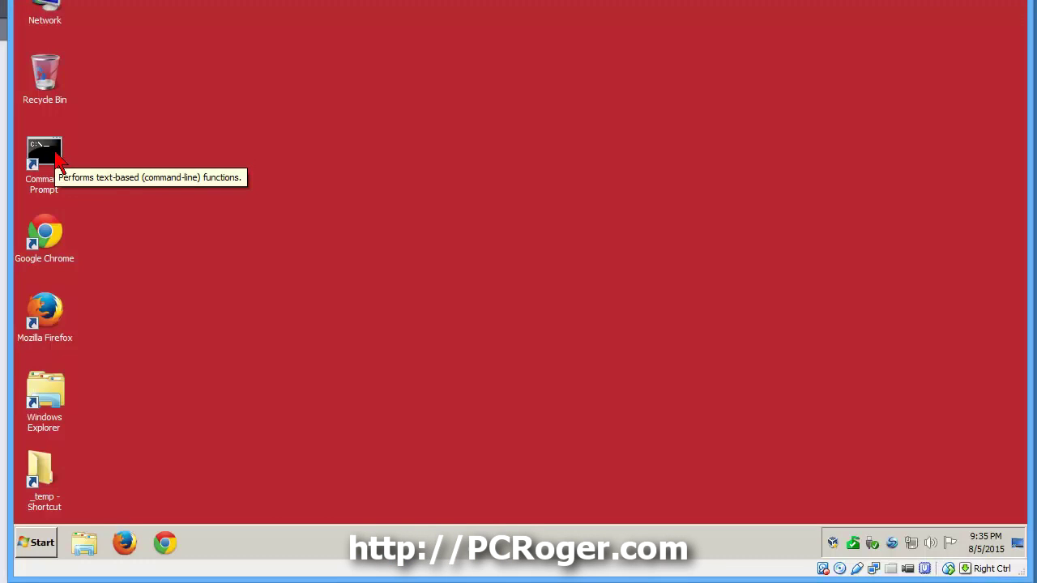
- Search Start for 'comm' and launch Command Prompt as administrator, approving the UAC prompt
click(35, 542)
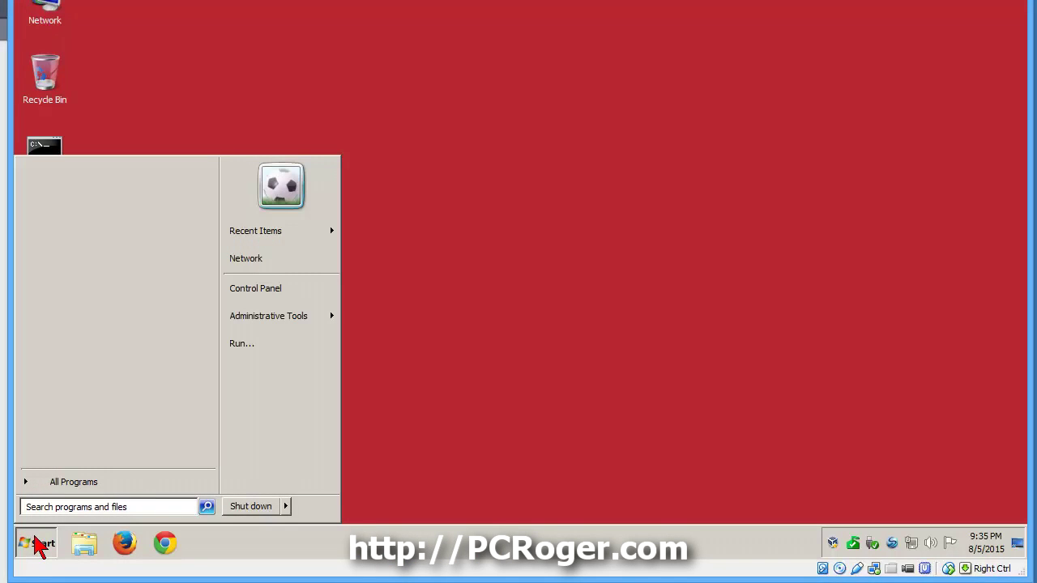
text(comm)
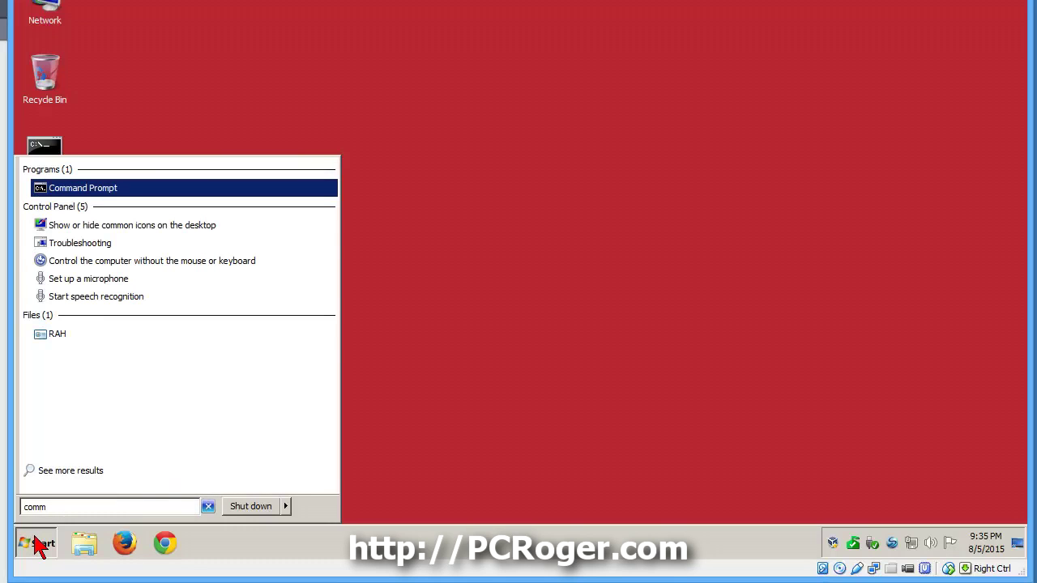
right_click(75, 195)
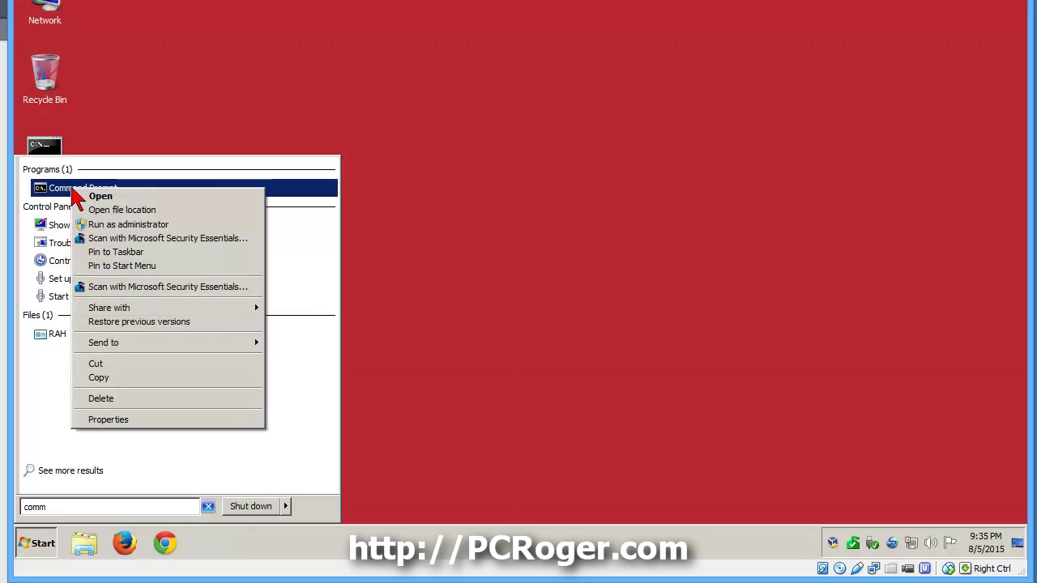
click(105, 233)
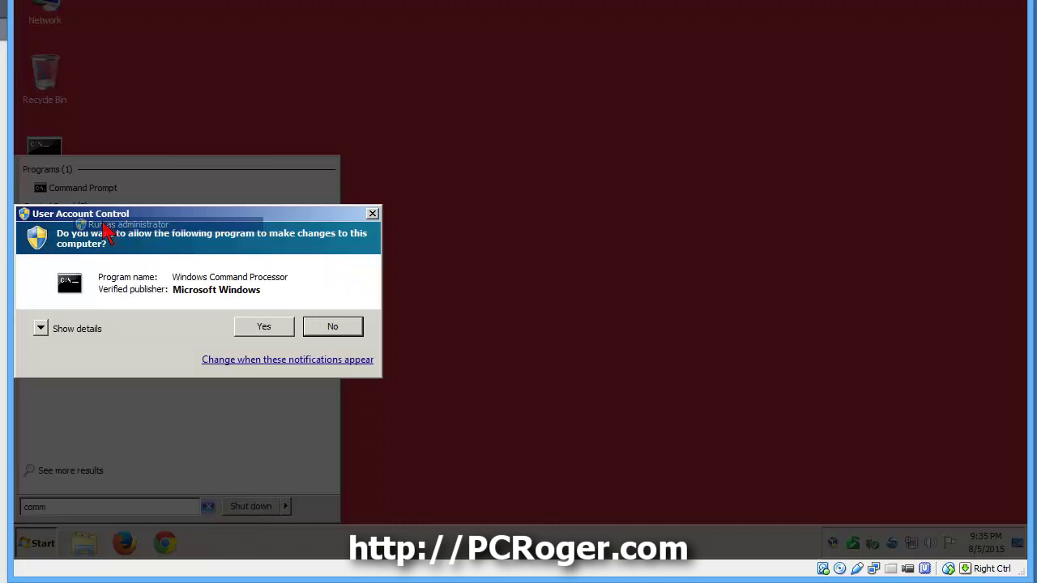
click(265, 328)
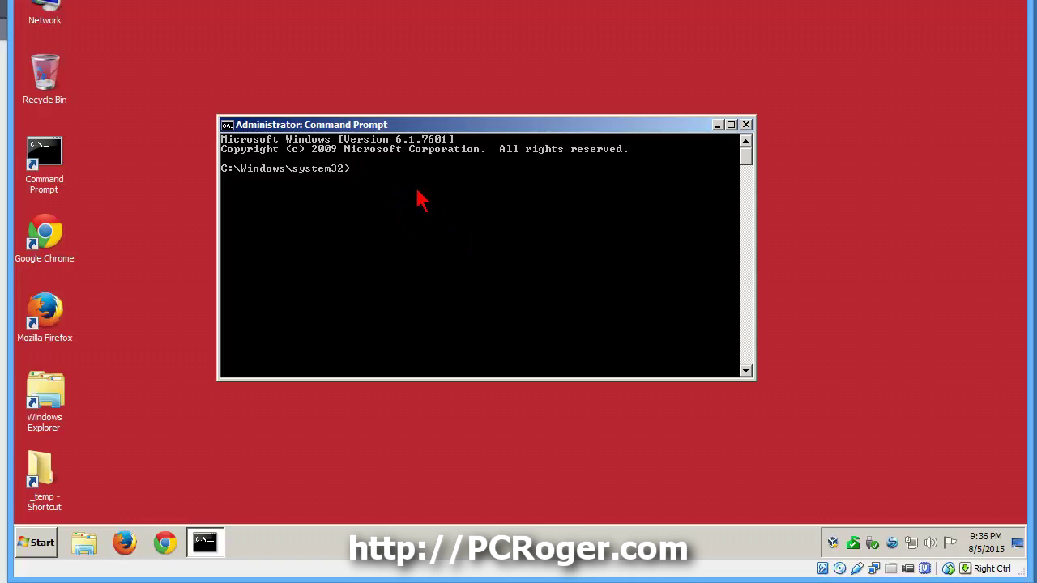
- Run slmgr /dli in the elevated Command Prompt to display the Windows licence details
text(slmgr )
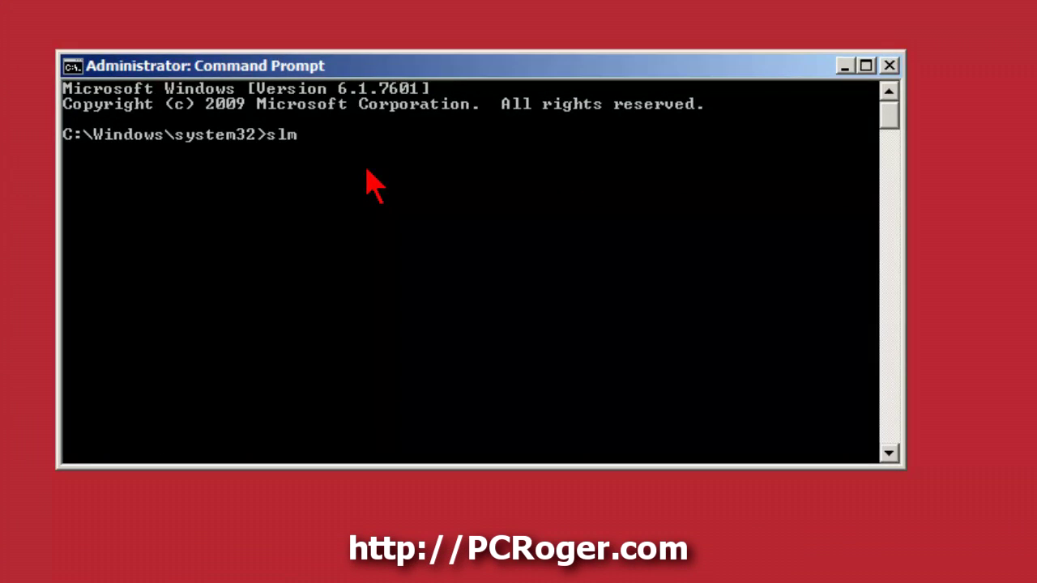
text(/dli)
key(Return)
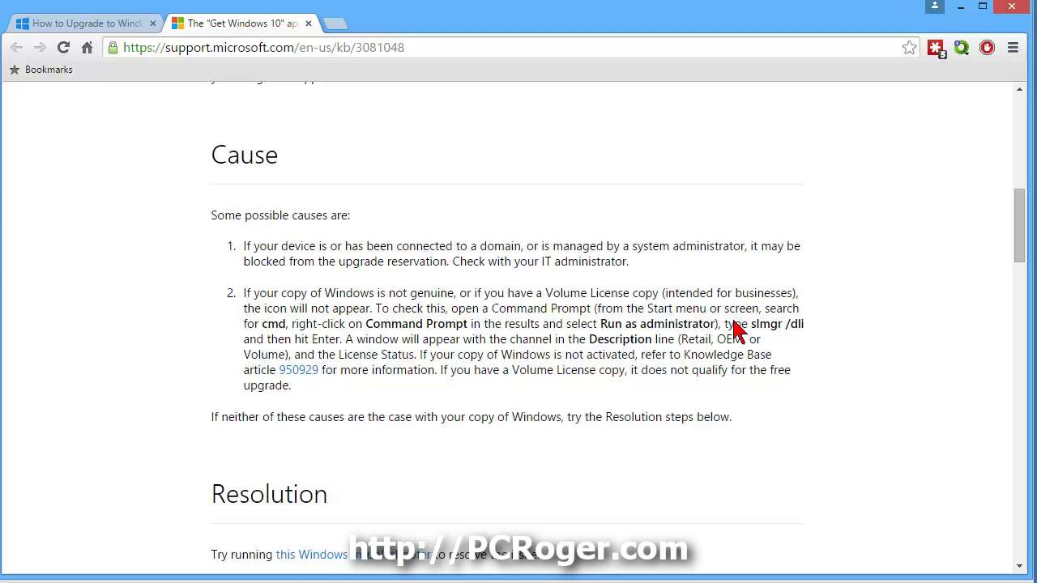
- Scroll through the article's Resolution section on supported Windows editions and required updates
drag(1025, 225, 1023, 279)
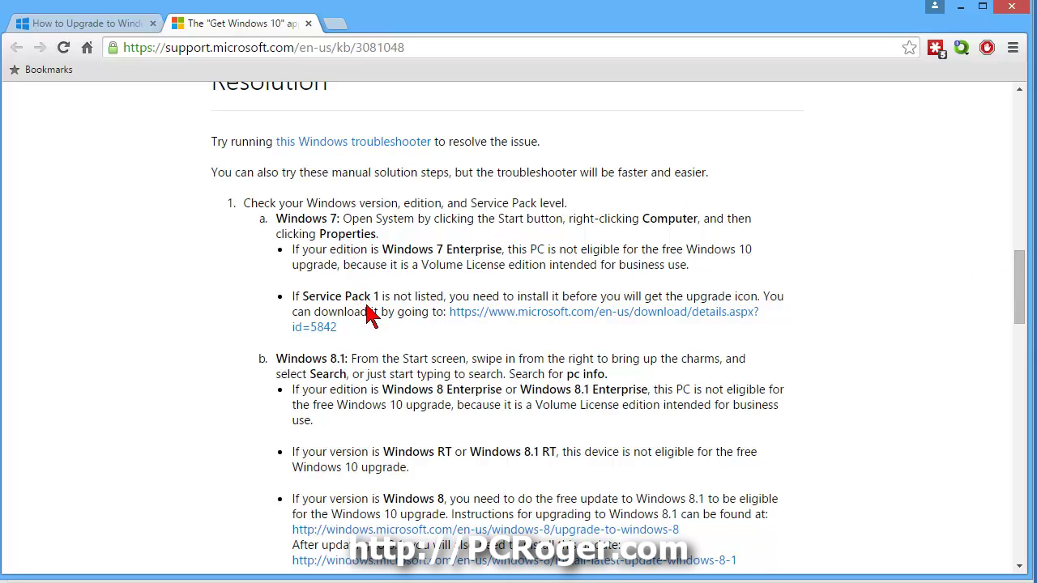
drag(1022, 298, 1022, 336)
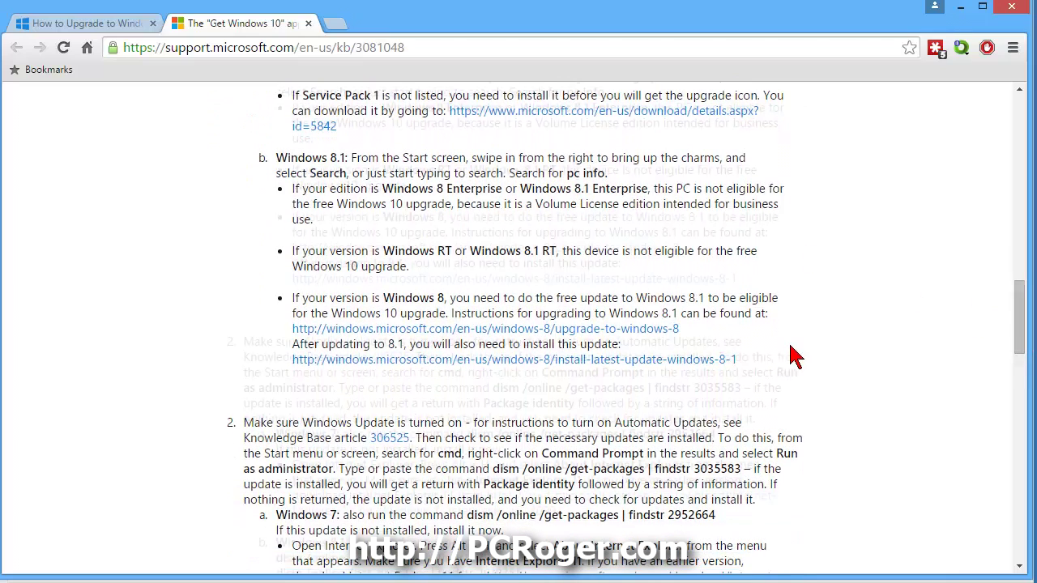
scroll(796, 356, down, 3)
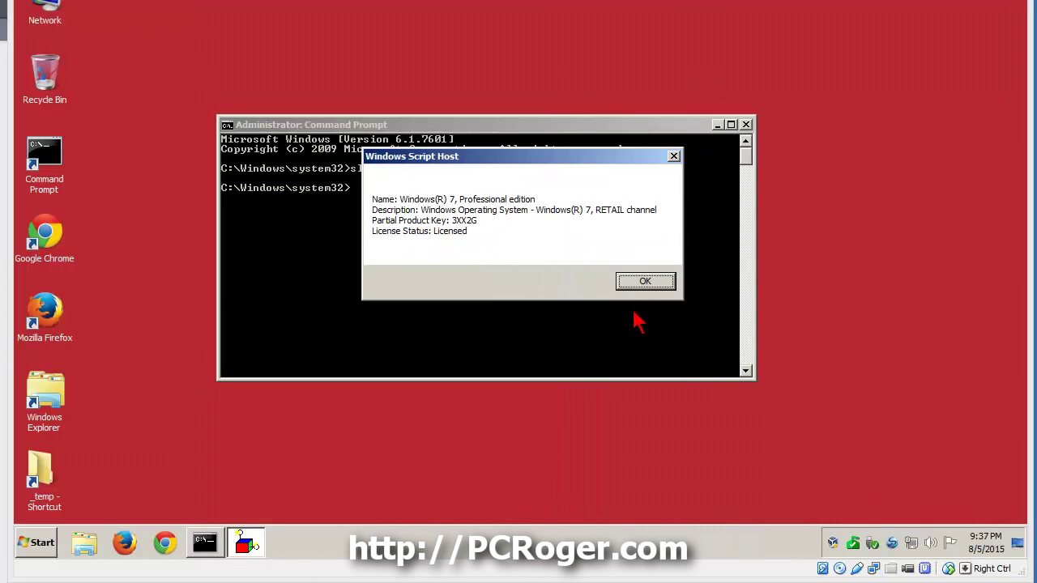
- Close the Windows Script Host dialog reporting licensed Windows 7 Professional
click(648, 283)
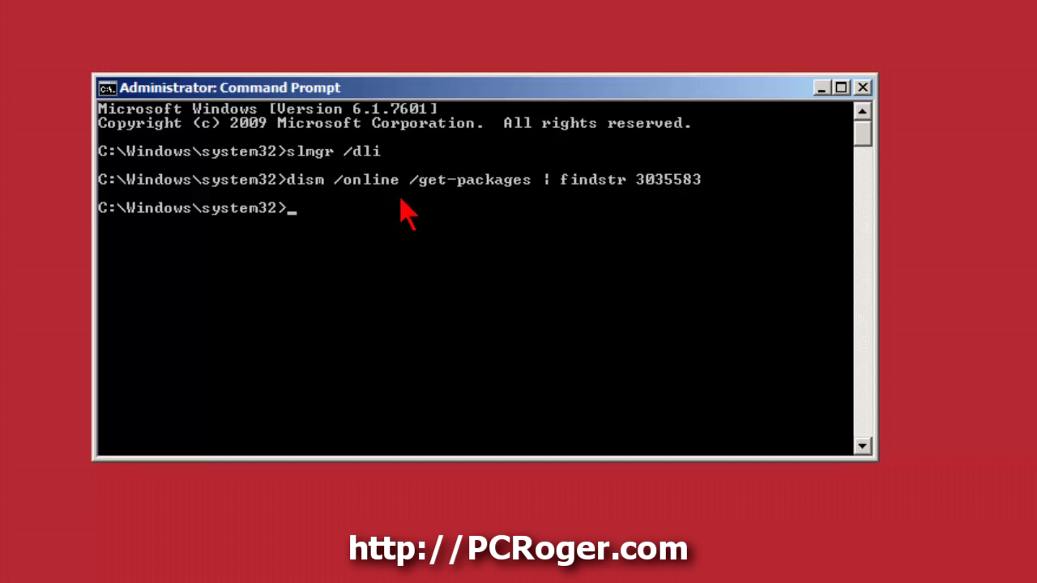
- Open Windows Update, via Control Panel and then a Start search for 'windows upd'
click(36, 543)
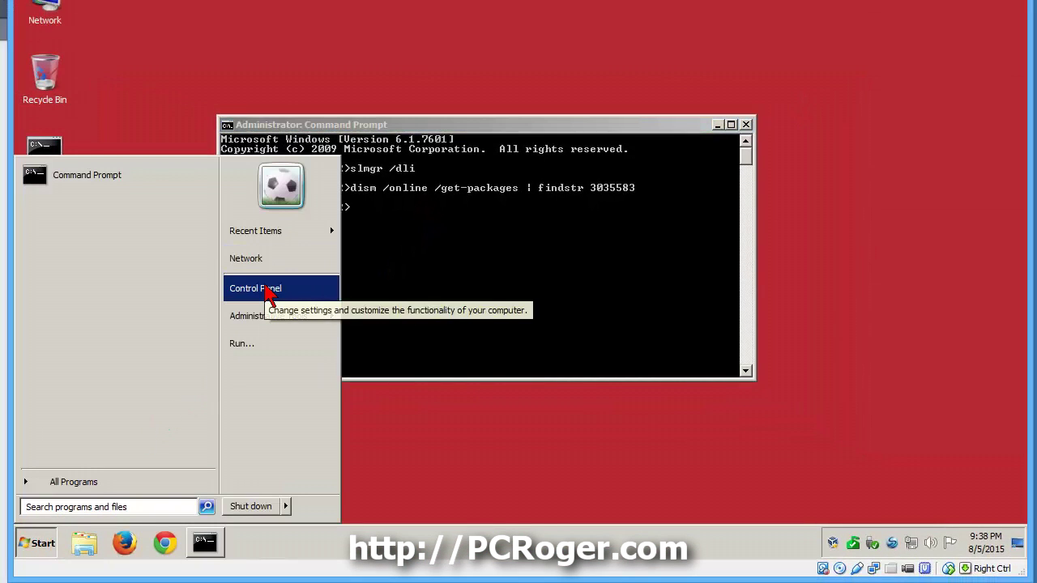
click(267, 290)
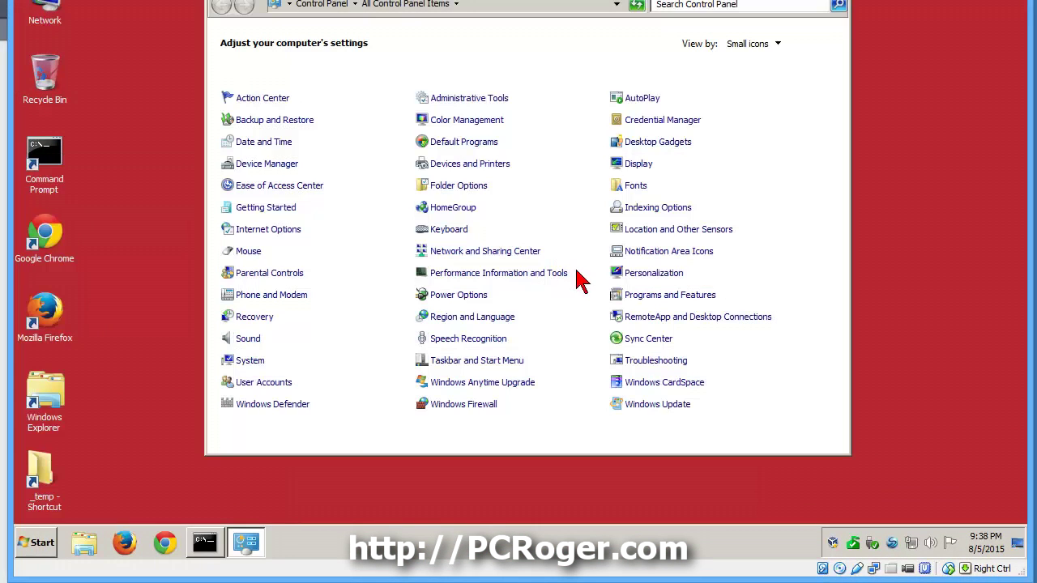
click(658, 404)
click(37, 543)
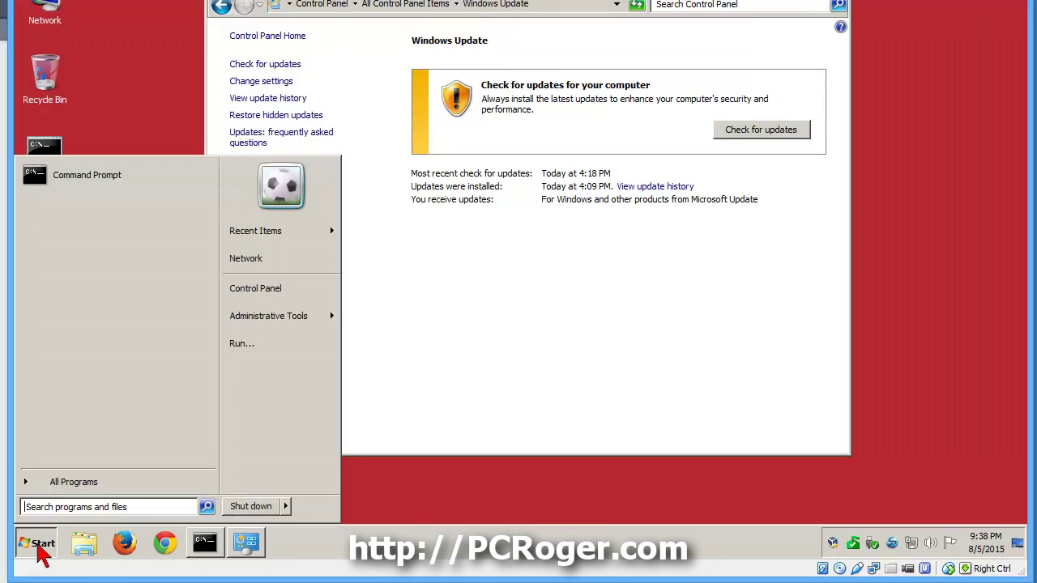
text(windows upd)
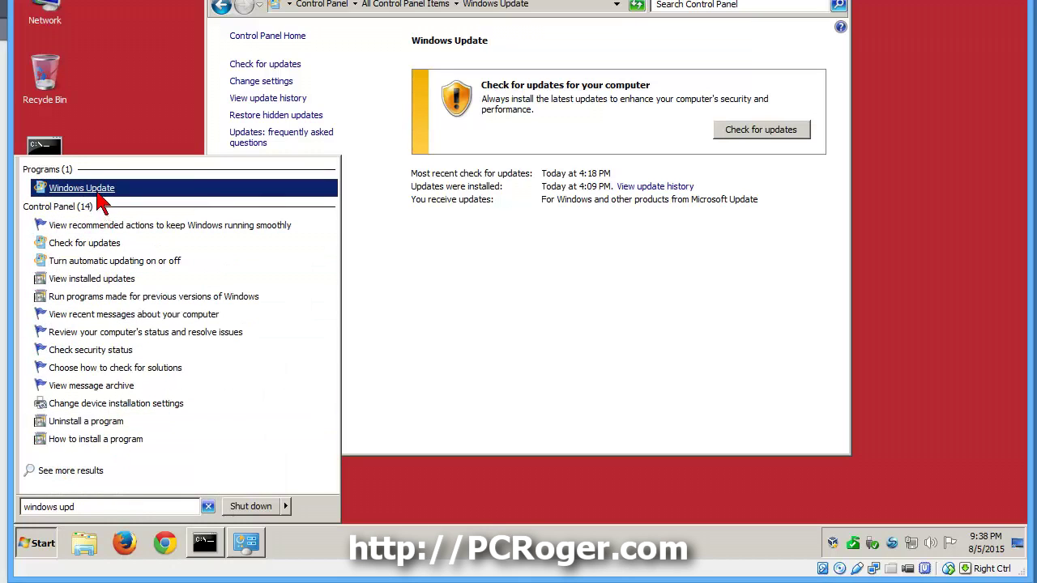
click(761, 212)
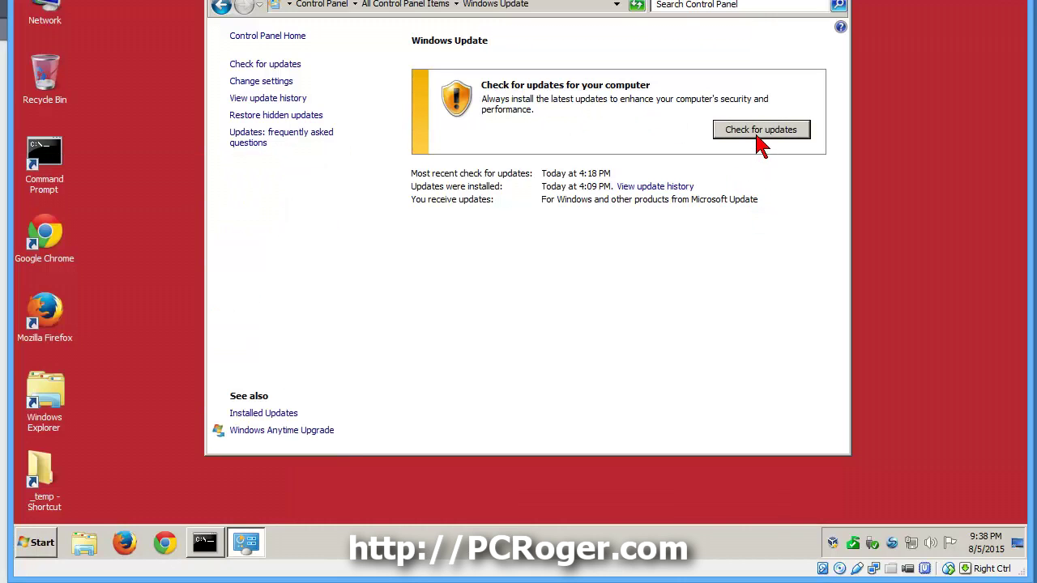
- Check for updates, then list the 63 available optional updates
click(757, 132)
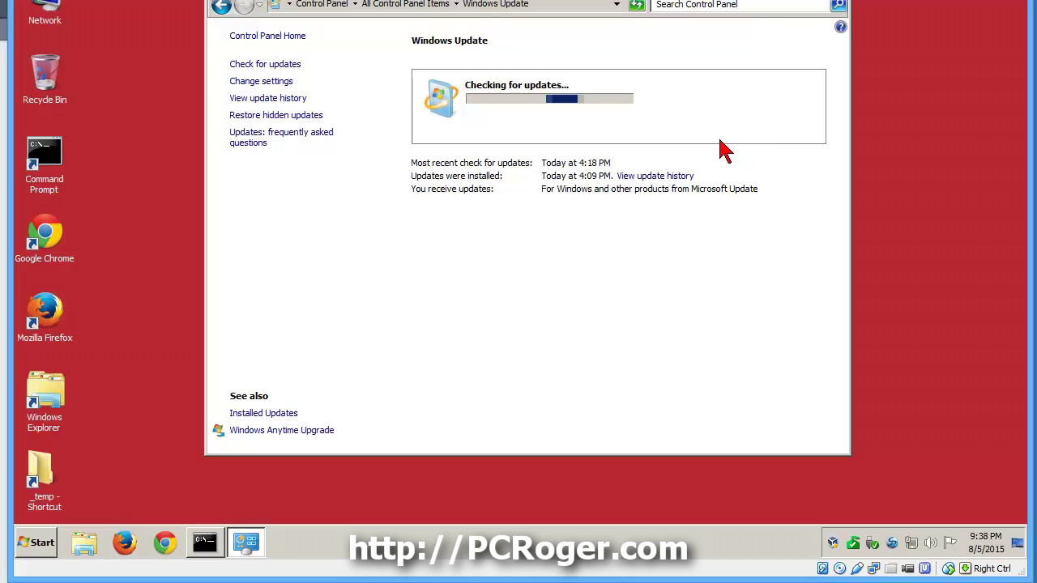
drag(653, 0, 646, 15)
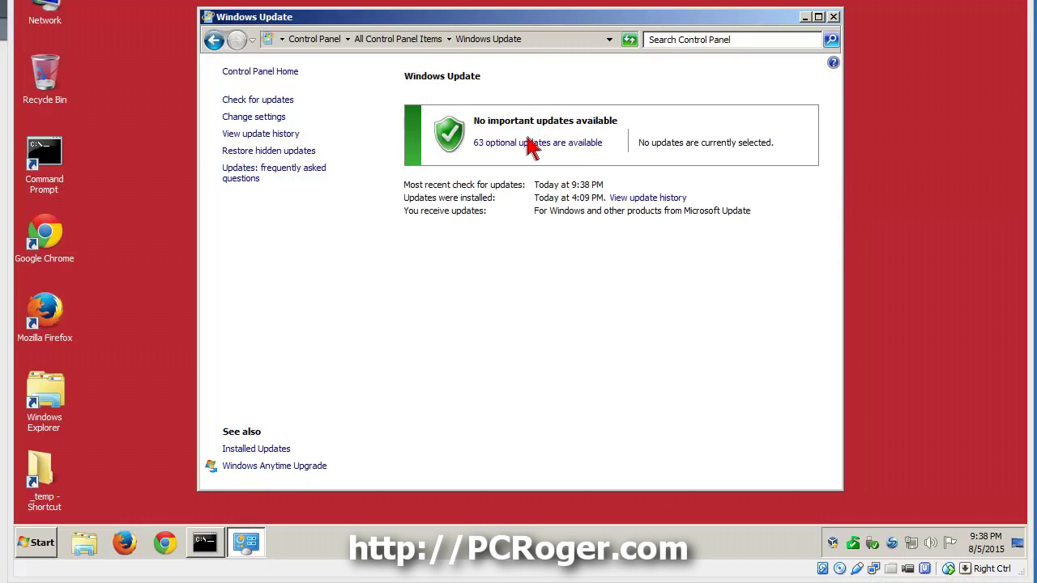
click(528, 144)
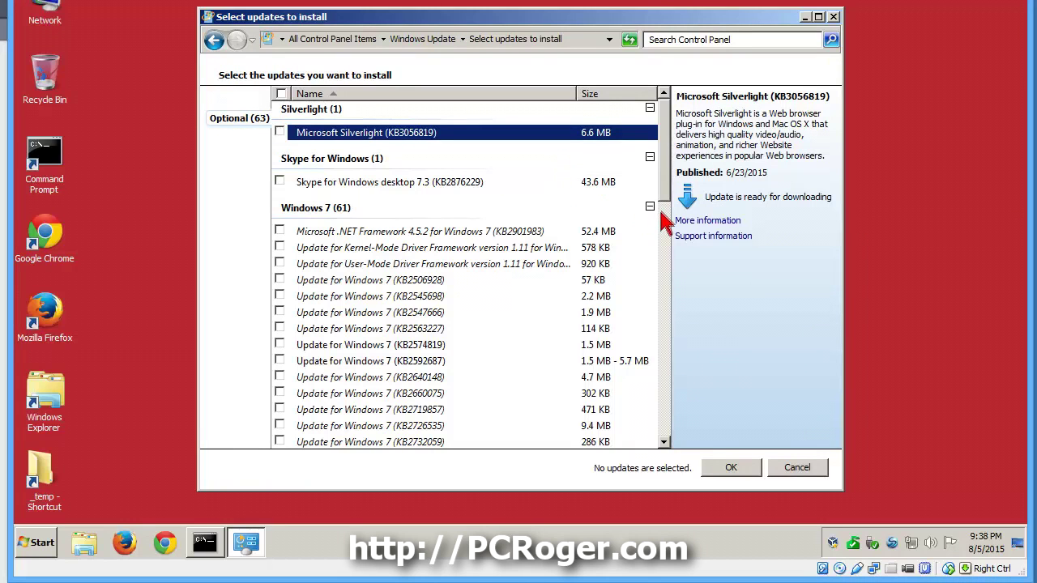
- Tick the optional Update for Windows 7 (KB3035583), then view the KB2952664 update's details
drag(664, 196, 651, 396)
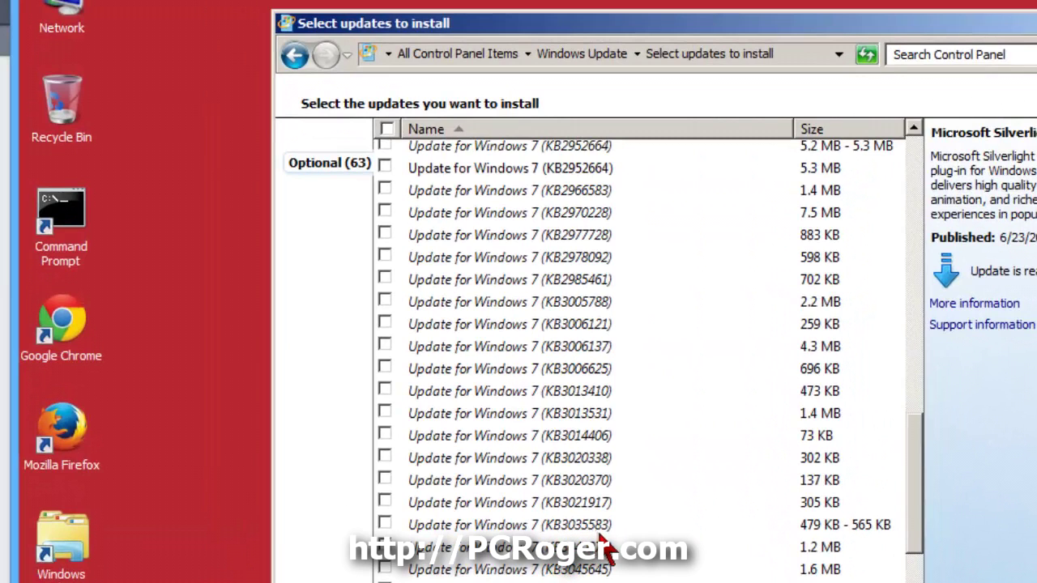
click(385, 524)
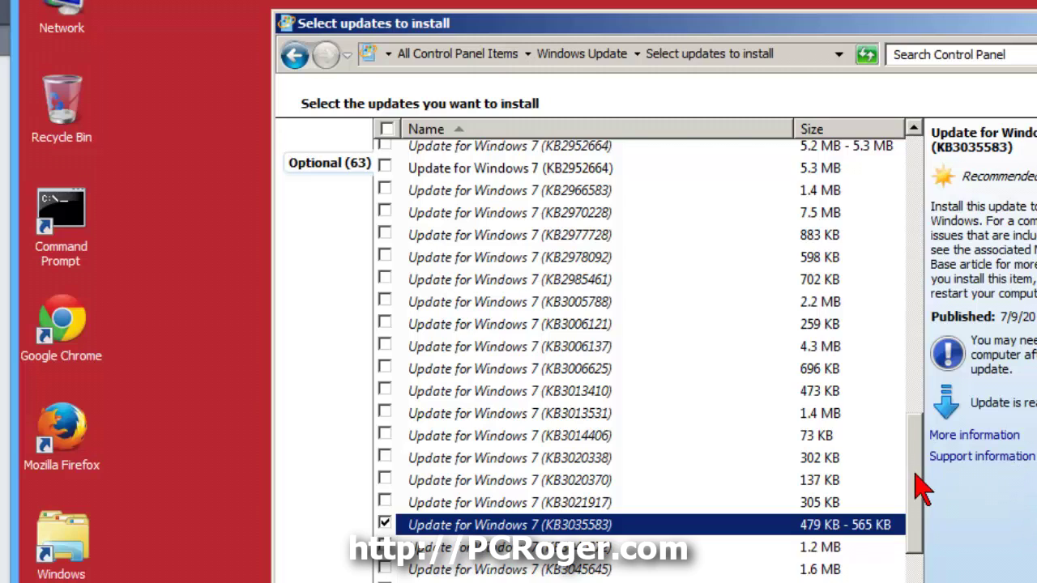
drag(915, 476, 915, 469)
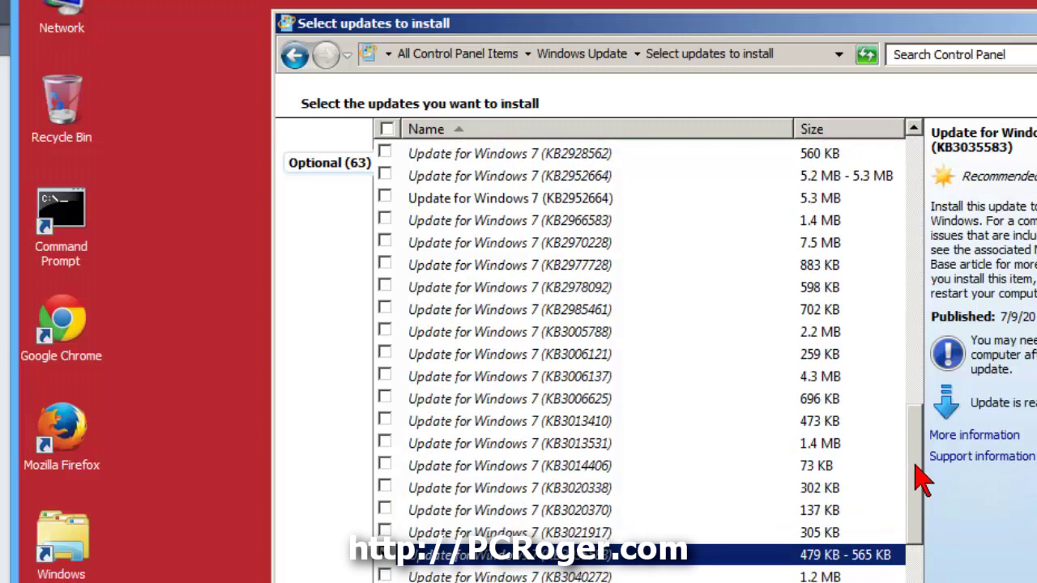
click(388, 203)
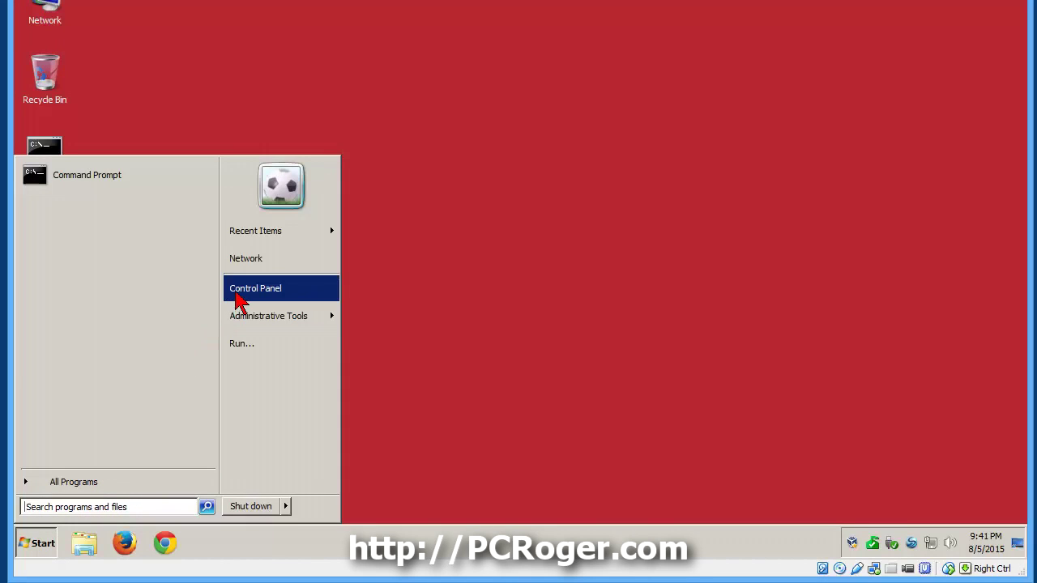
- Set Windows Update to 'Check for updates but let me choose', tick Recommended updates, and save to start checking
click(237, 292)
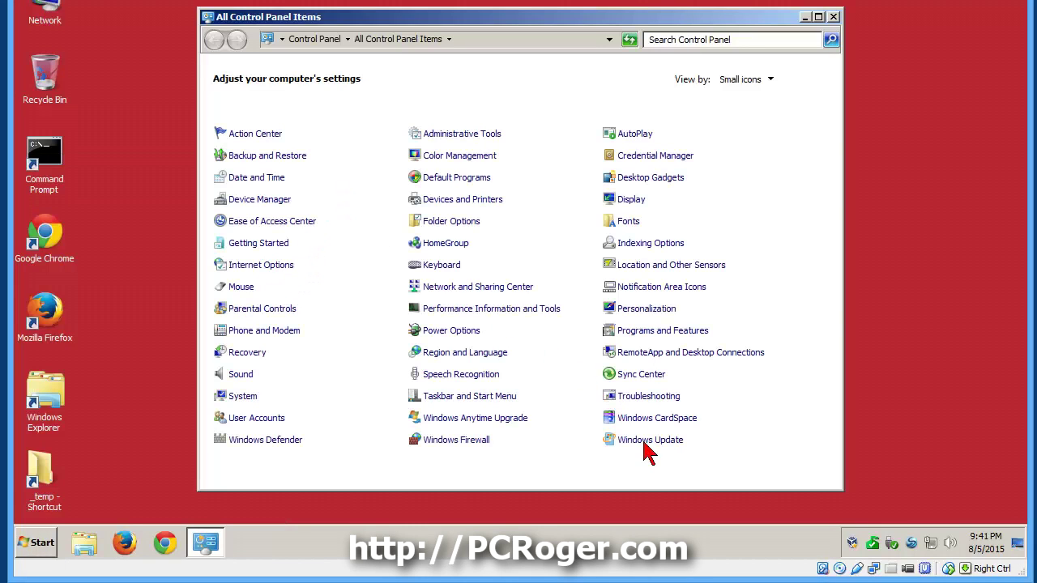
click(645, 441)
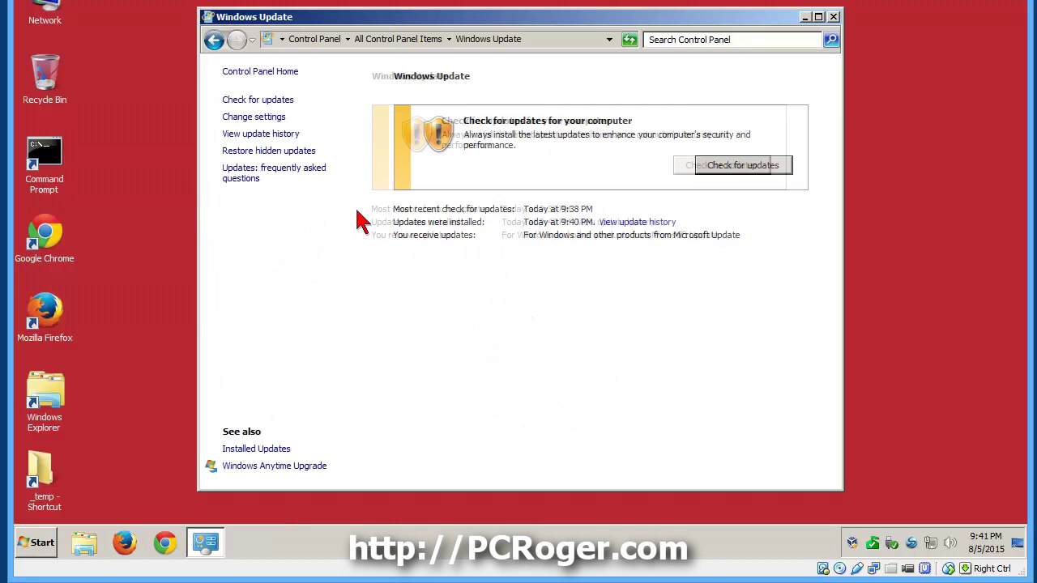
click(271, 120)
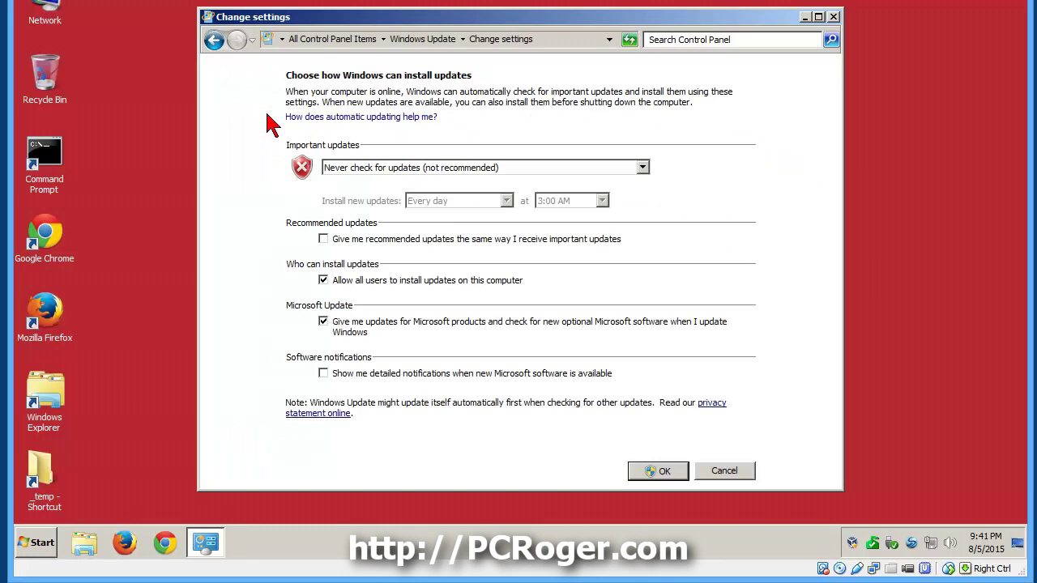
click(515, 166)
click(431, 202)
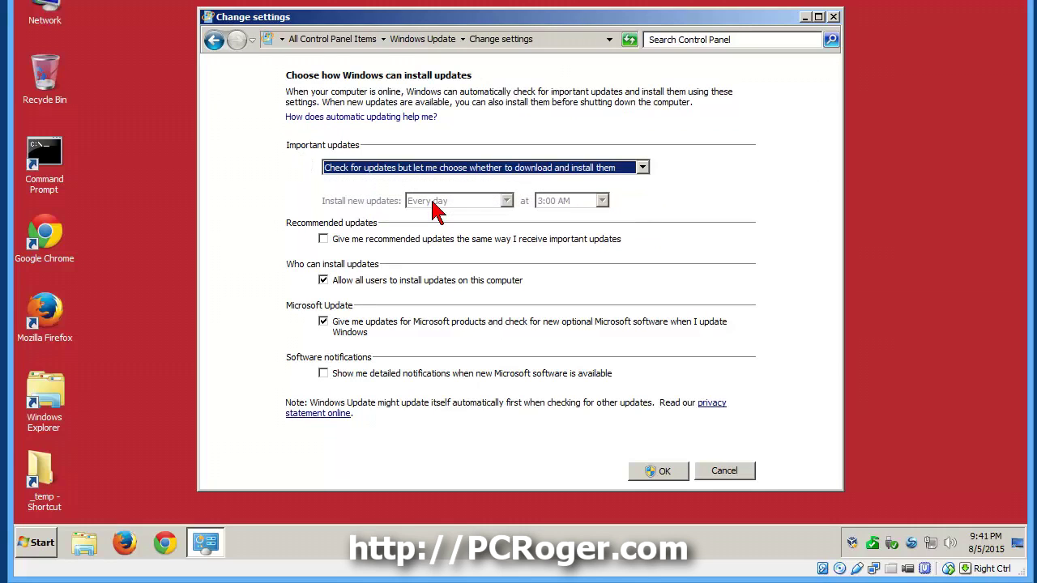
click(323, 238)
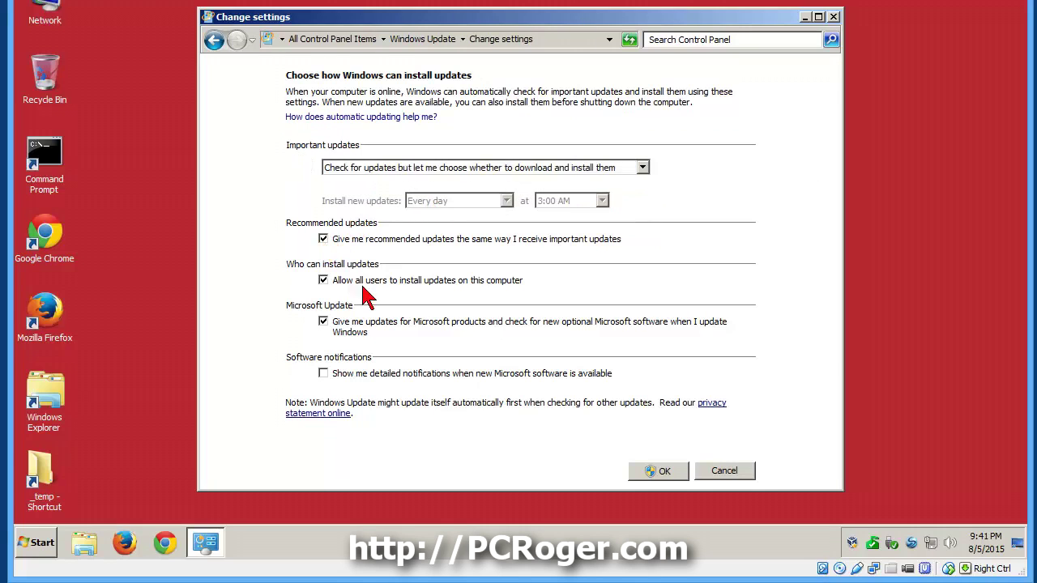
click(658, 471)
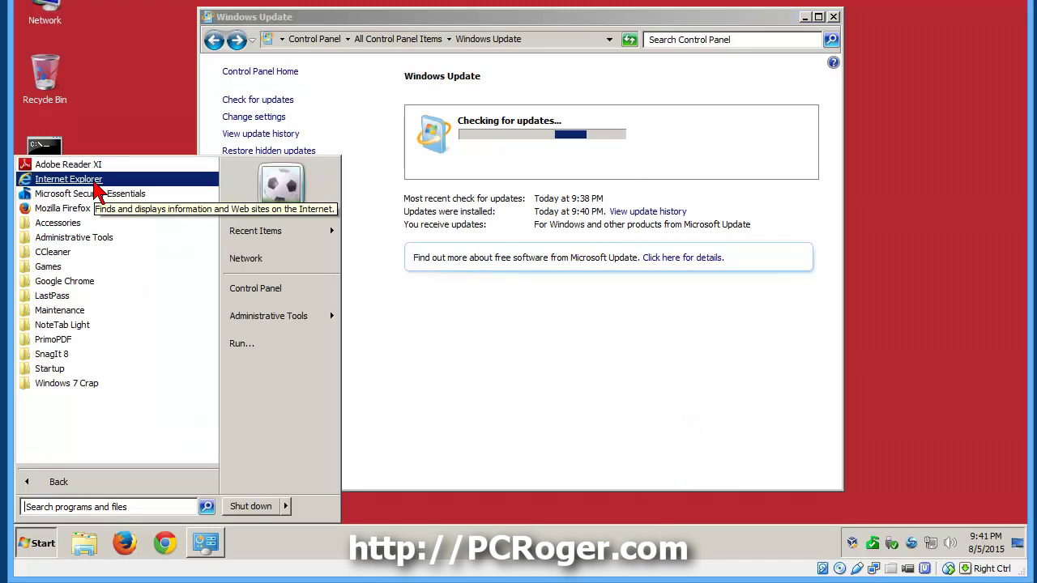
- Launch Internet Explorer, dismiss the 'Set up Internet Explorer 11' dialog, and close all its tabs
key(Escape)
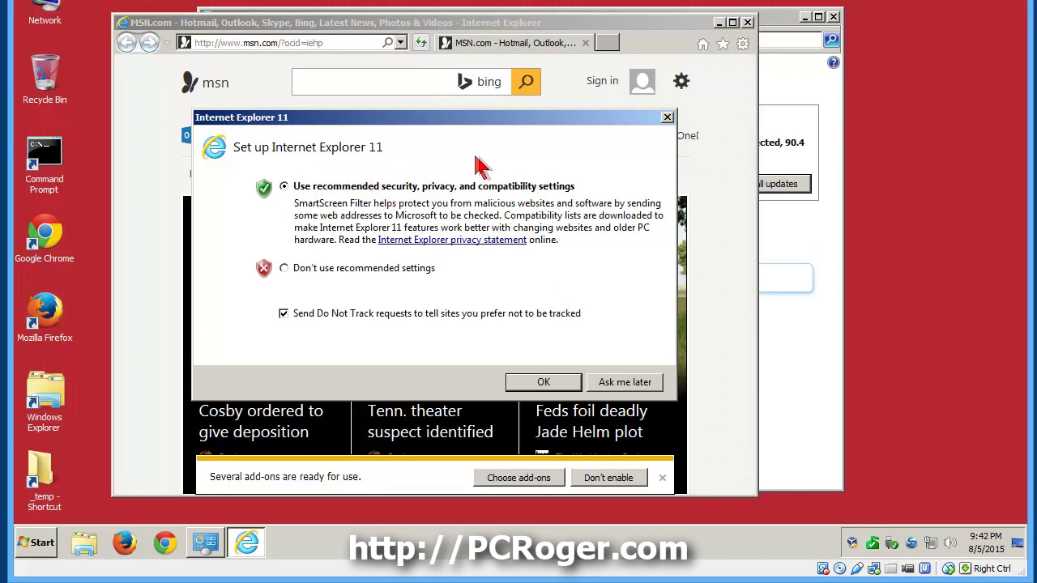
click(667, 118)
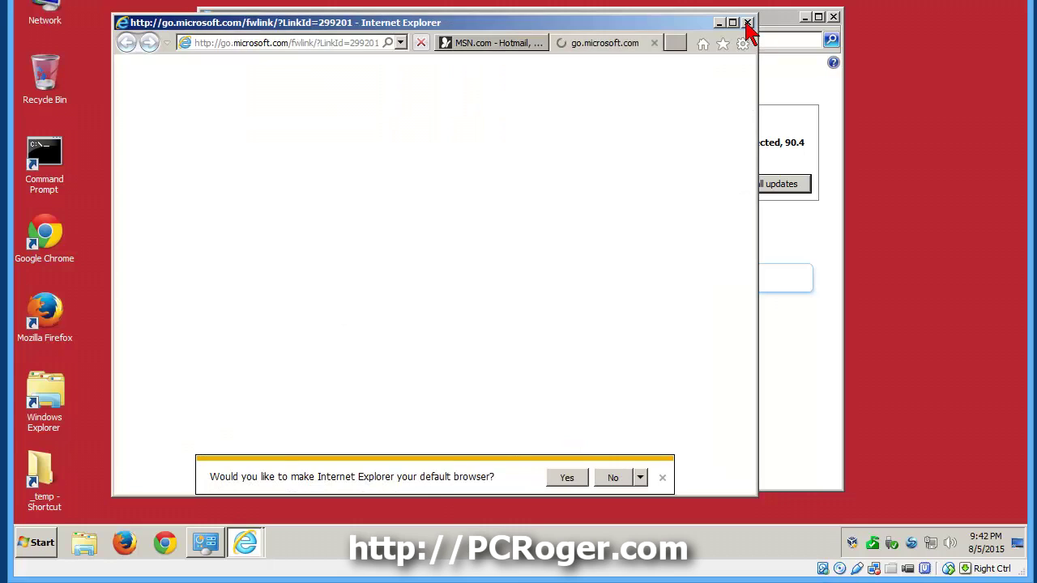
click(746, 23)
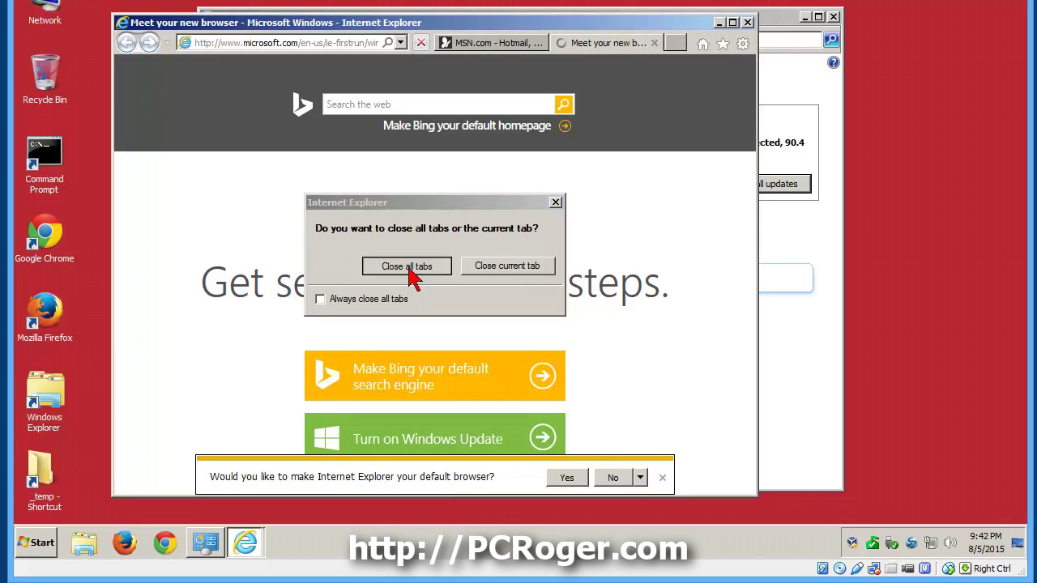
click(407, 268)
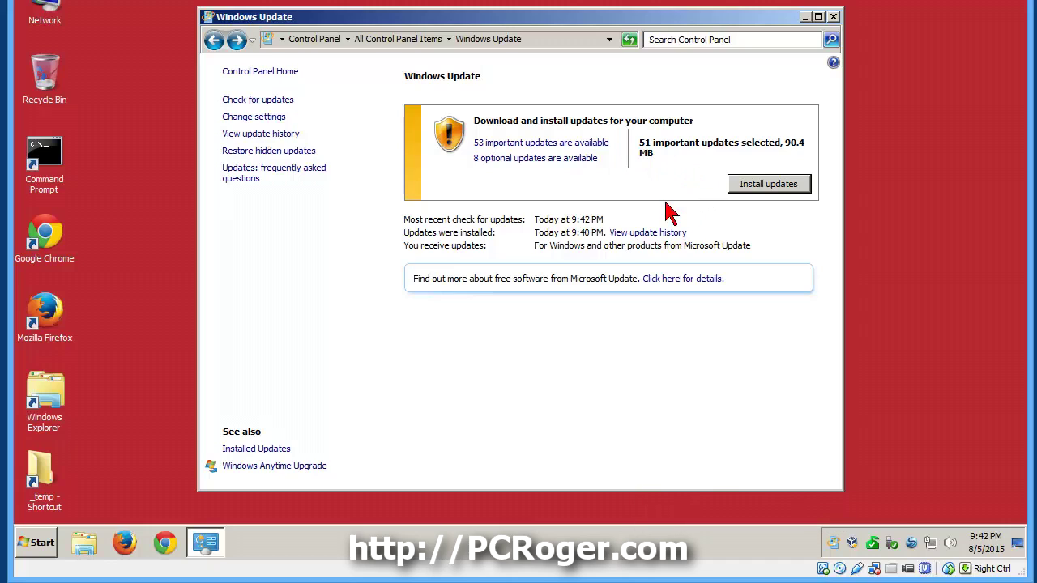
- Install the 51 selected important updates and restart the PC once they succeed
click(763, 184)
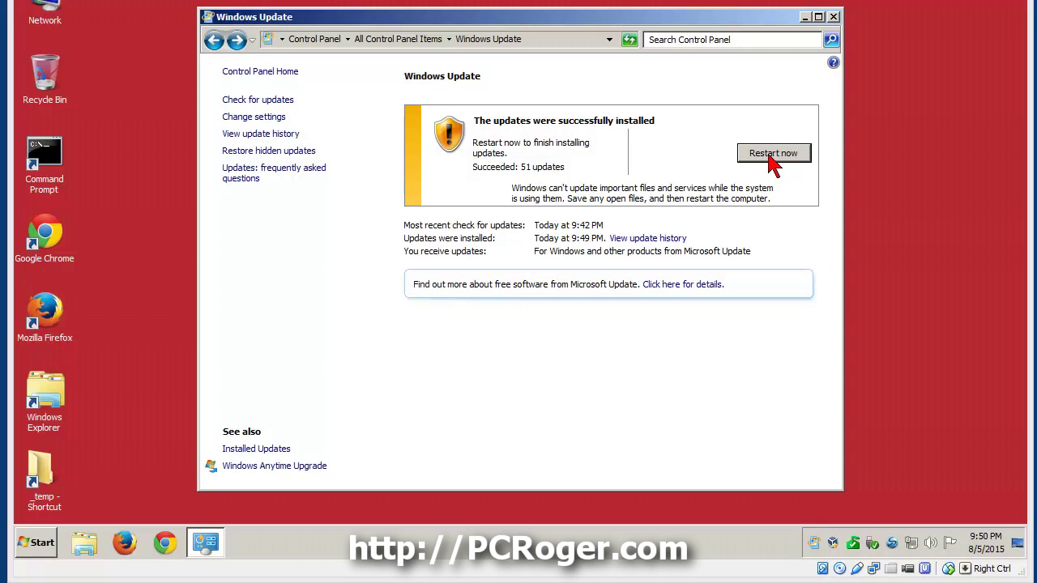
click(772, 154)
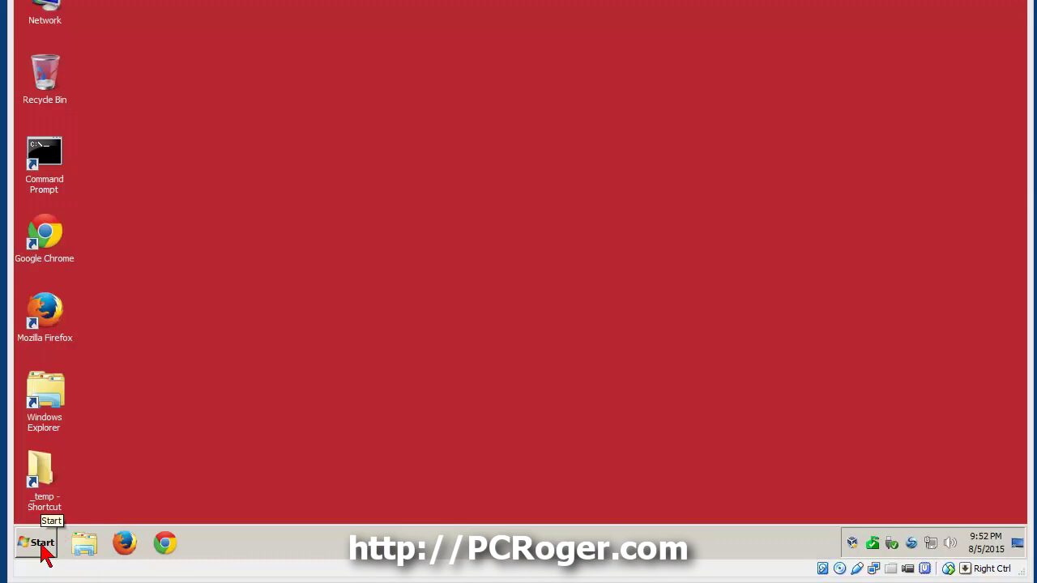
- Search 'system' to confirm Windows 7 Professional Service Pack 1, then close the System window
click(40, 544)
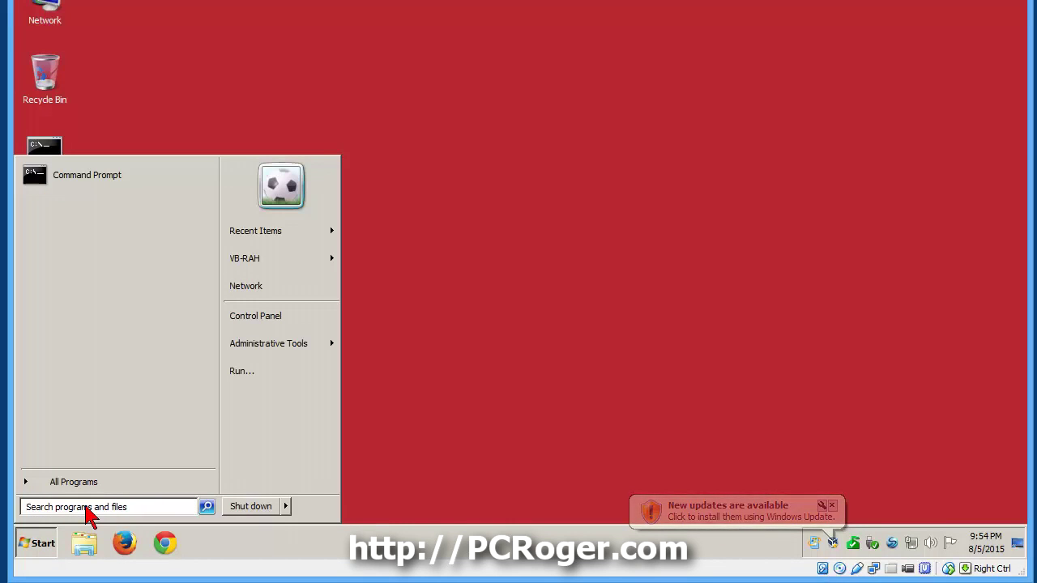
text(system)
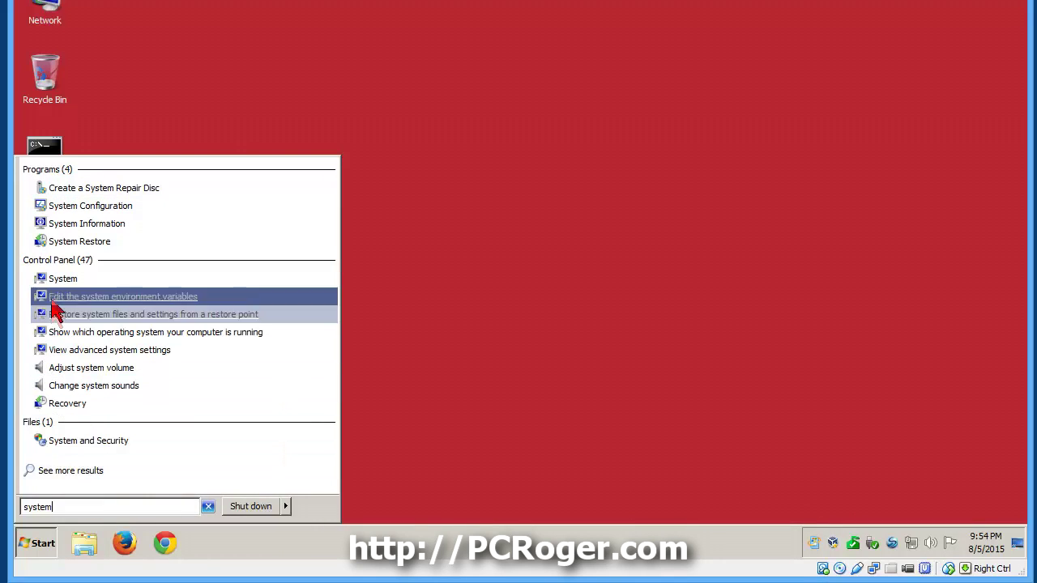
click(62, 280)
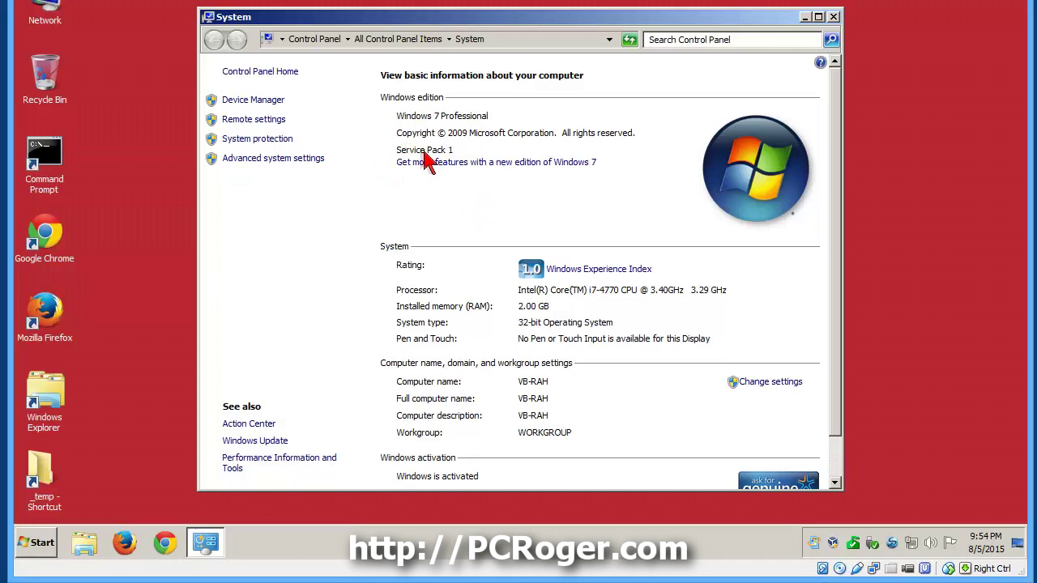
click(834, 17)
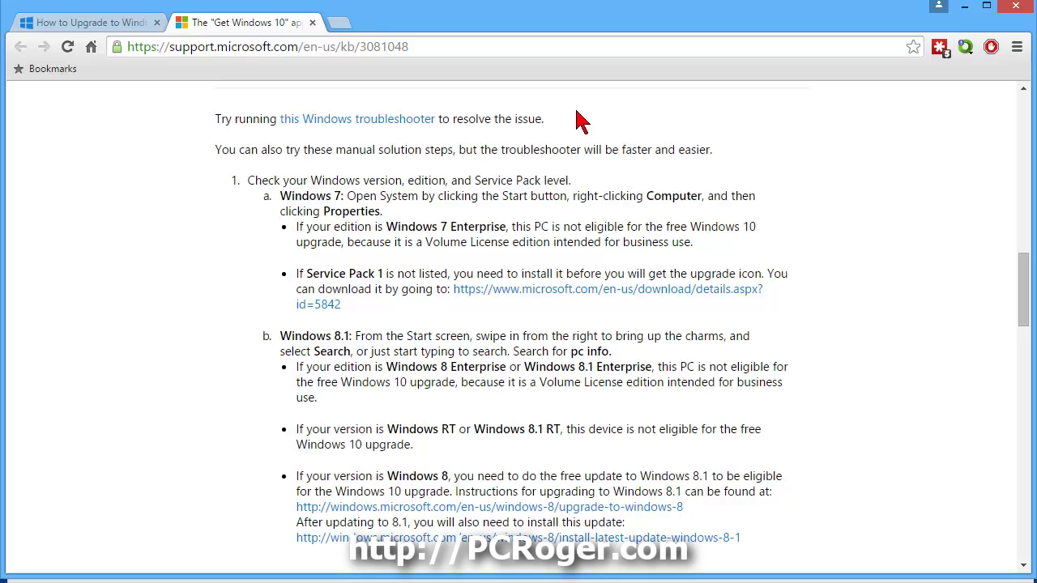
drag(1027, 310, 1026, 415)
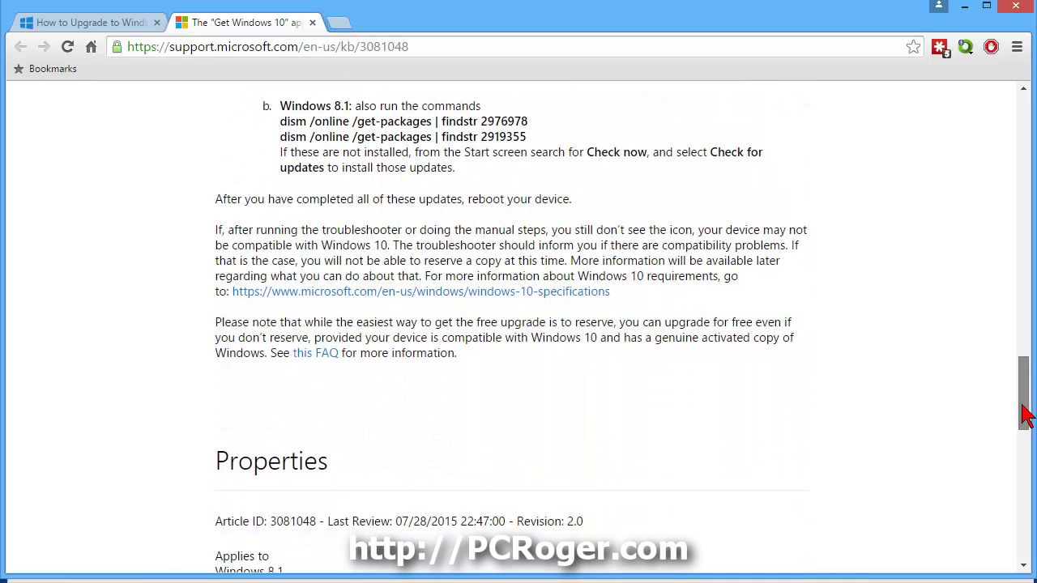